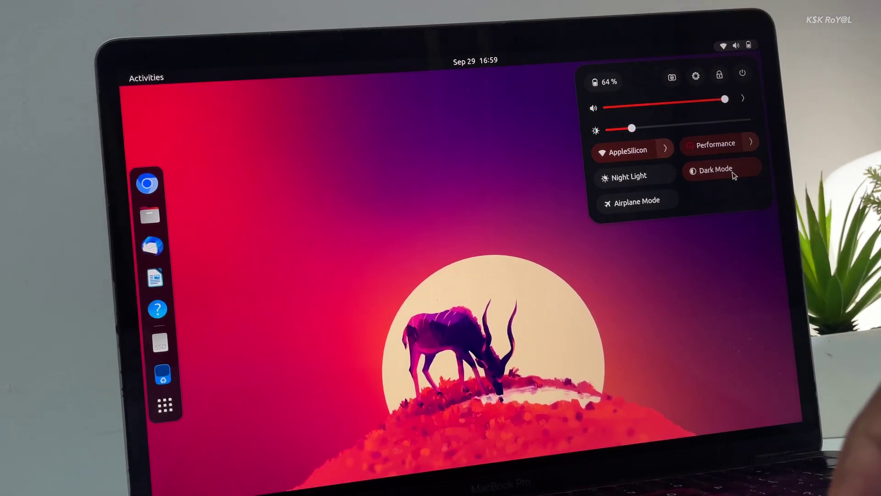
Turn dark mode off, then view the Settings About page with hardware and OS details.
left_click(734, 175)
left_click(696, 74)
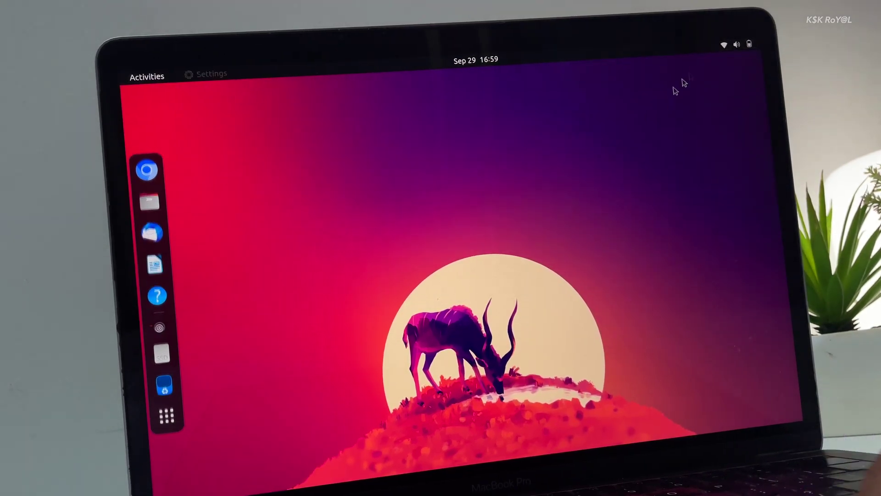
scroll(294, 320, "down", 5)
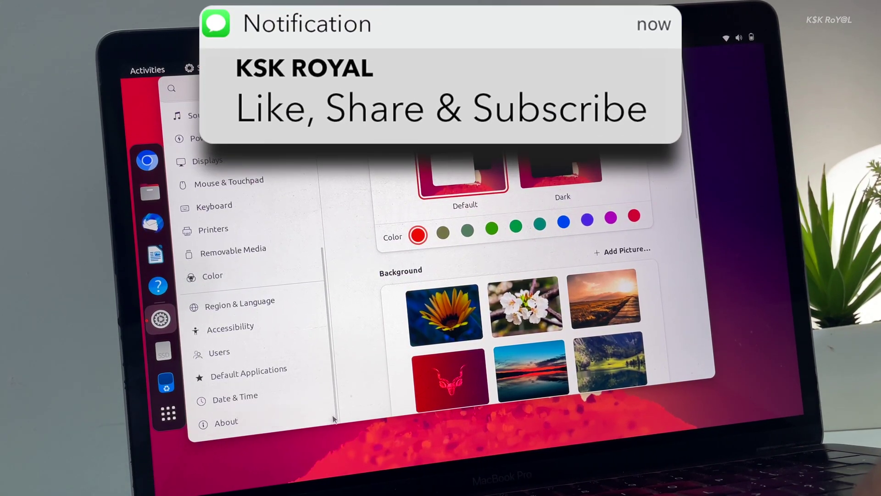
left_click(305, 415)
scroll(599, 313, "down", 1)
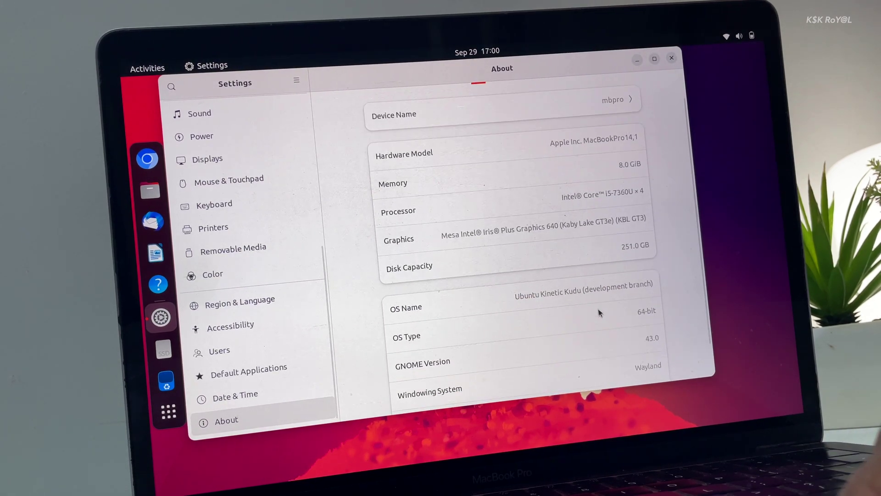
scroll(599, 313, "down", 1)
scroll(599, 313, "down", 1)
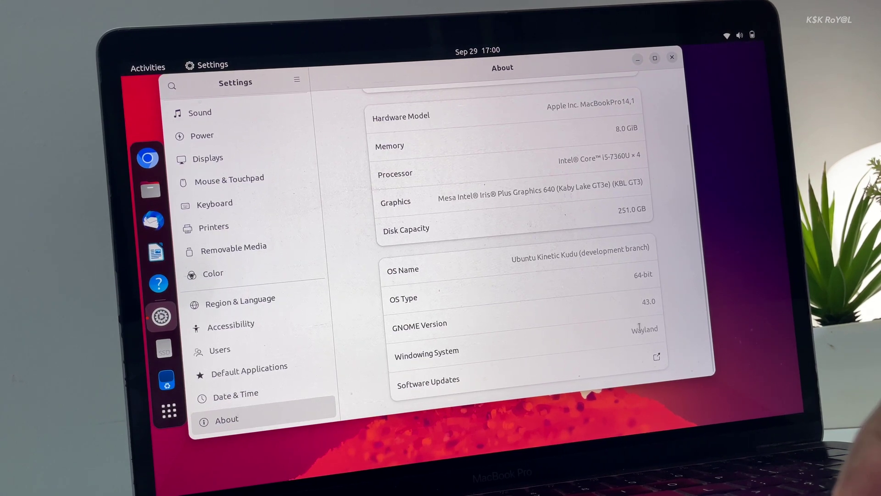
Make the red kudu line-art image the desktop background and minimise Settings.
left_click(673, 60)
right_click(544, 186)
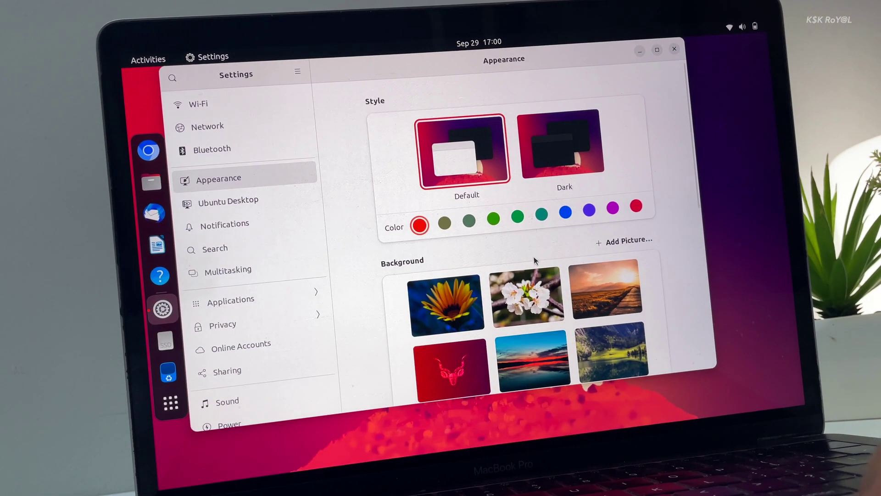
scroll(561, 316, "down", 6)
scroll(579, 303, "down", 4)
scroll(591, 302, "down", 2)
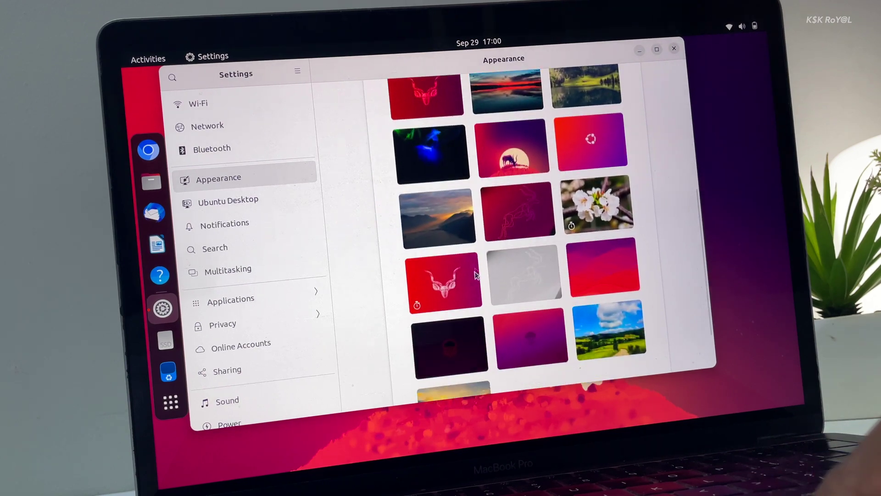
left_click(505, 216)
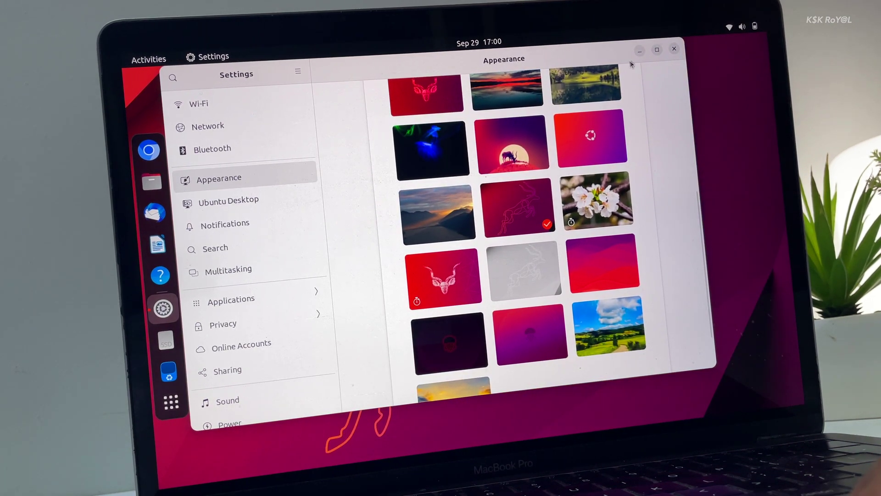
left_click(640, 50)
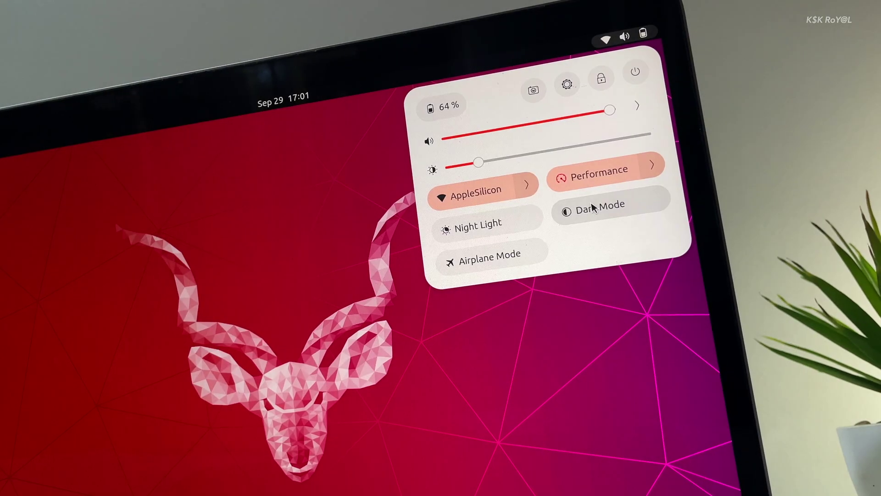
Toggle dark mode on and back off, and expand and collapse the sound output list twice.
left_click(587, 203)
left_click(591, 207)
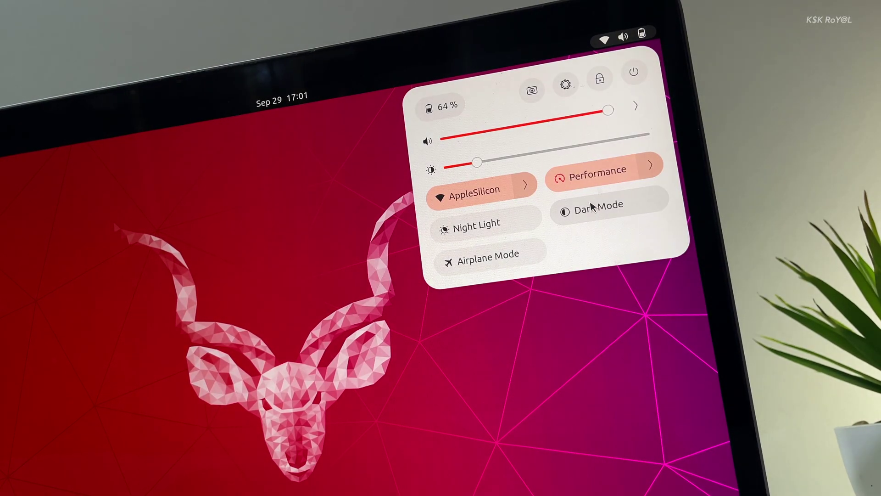
left_click(637, 106)
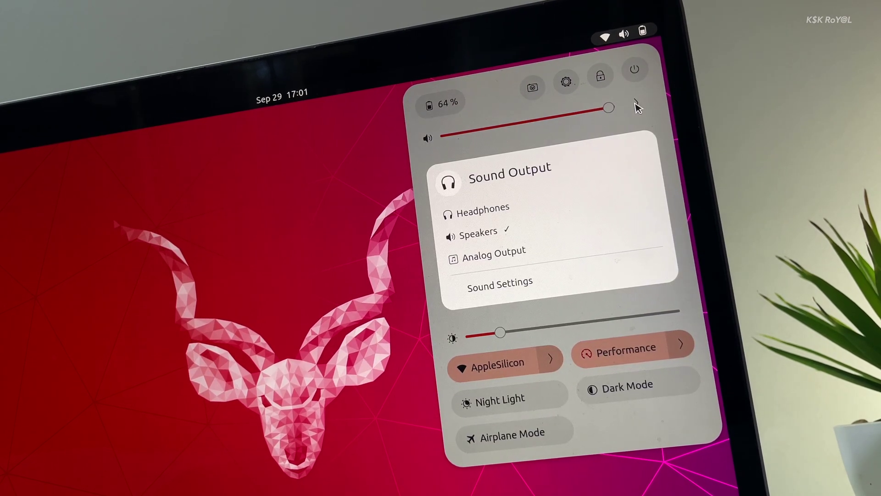
left_click(637, 107)
left_click(638, 105)
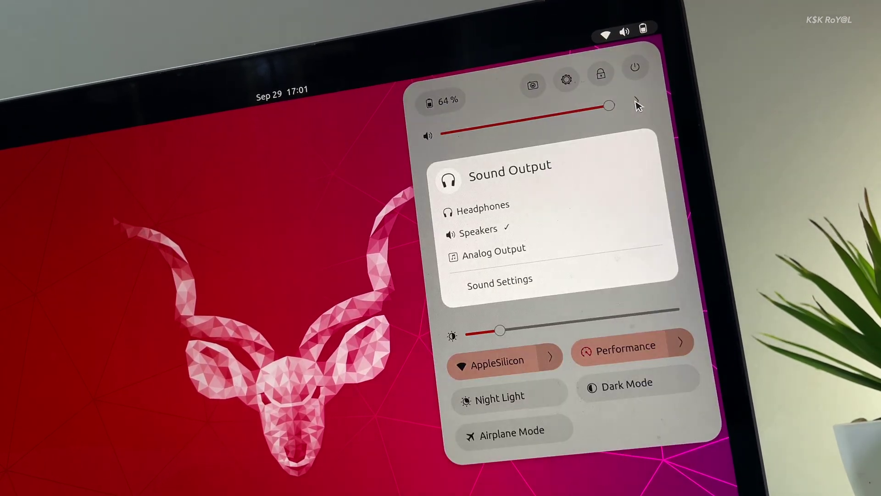
left_click(638, 105)
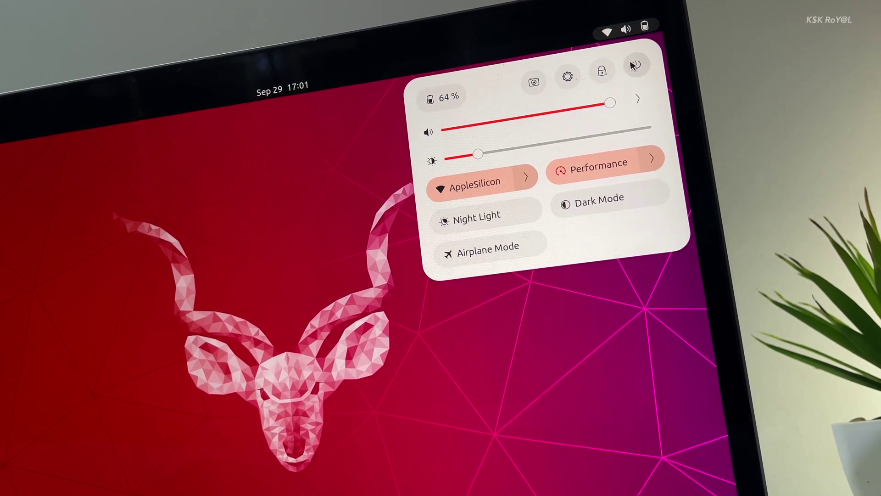
Preview the power-off options, then change power mode from Performance to Balanced.
left_click(634, 65)
left_click(635, 65)
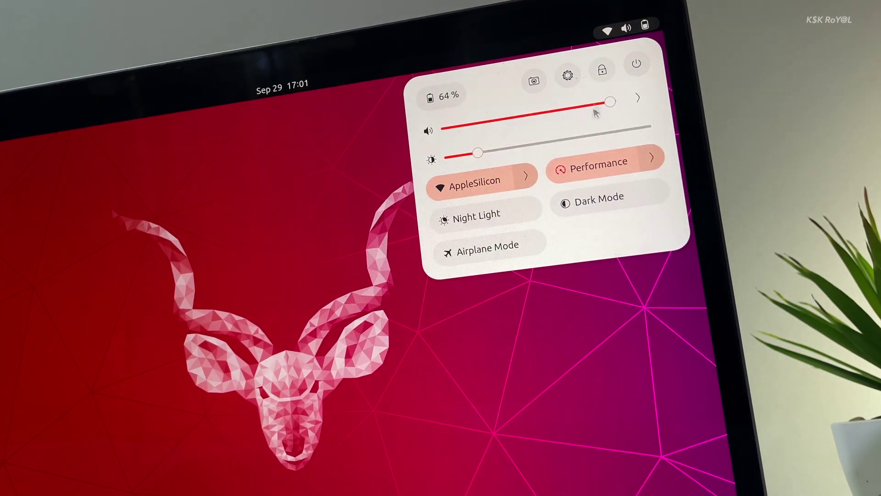
left_click(569, 170)
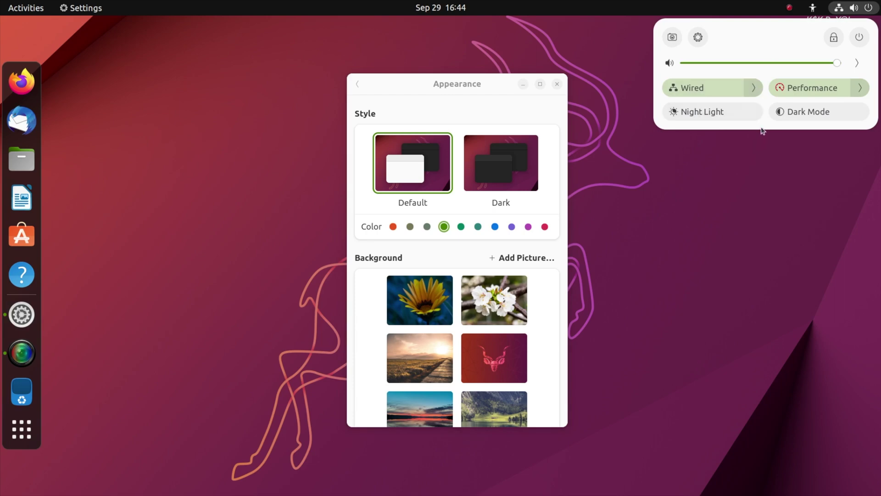
Switch the Appearance accent colour to blue and bring back the quick settings panel.
left_click(440, 93)
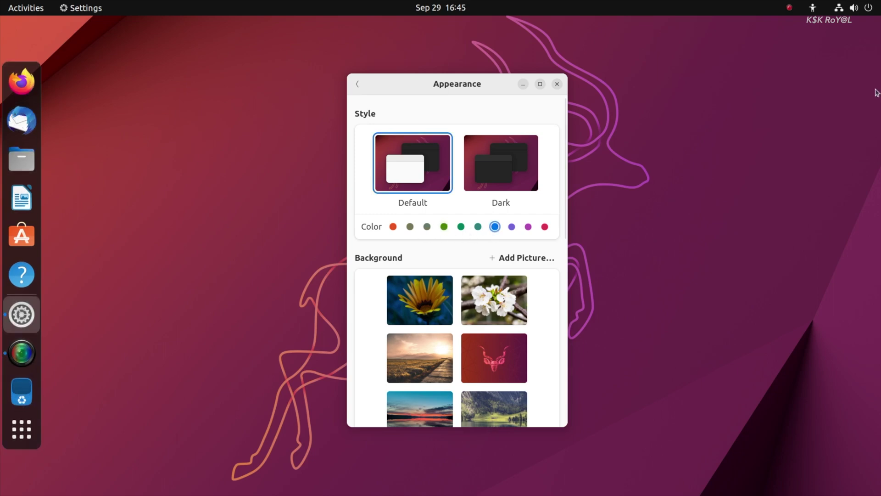
left_click(853, 7)
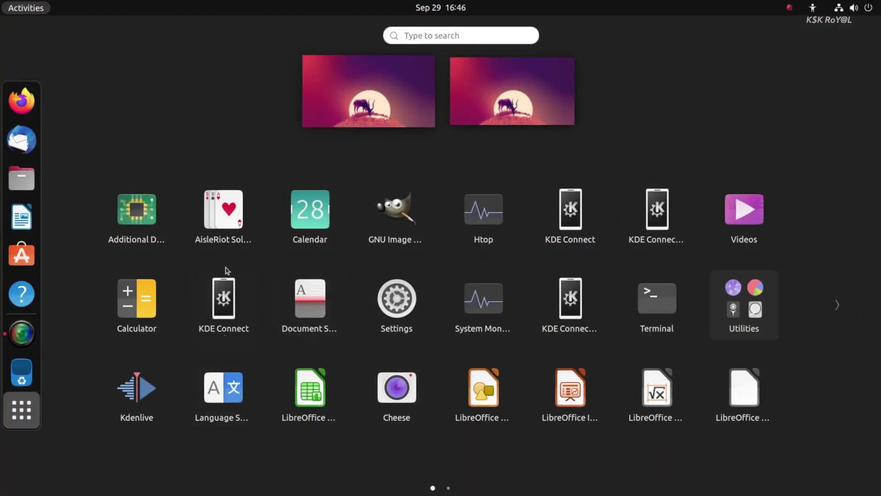
scroll(158, 333, "down", 1)
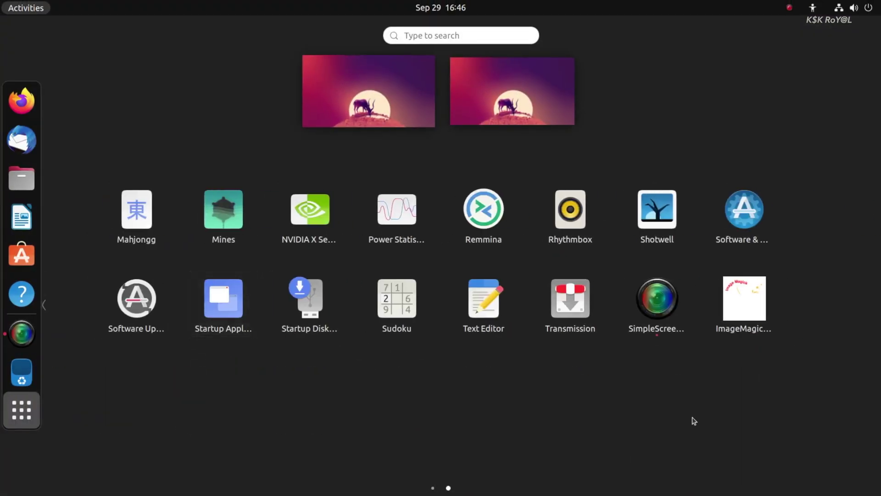
Launch Text Editor, browse its Preferences dialog, then minimise the editor.
left_click(474, 322)
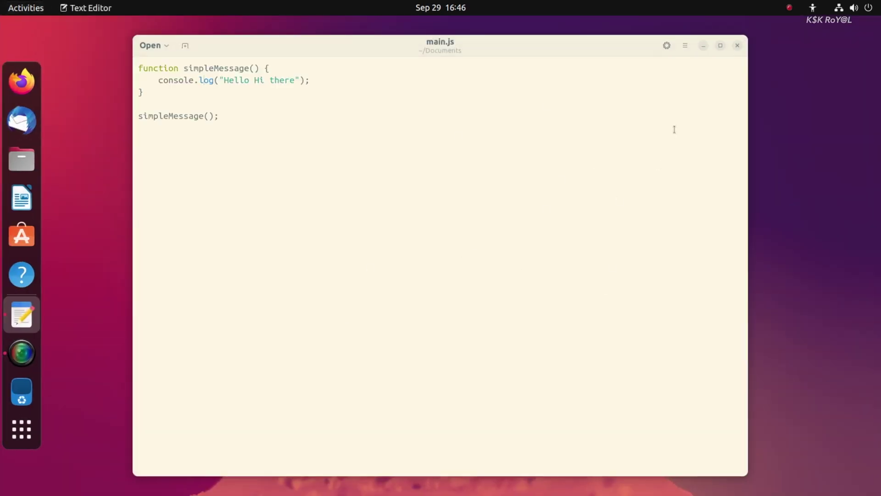
left_click(686, 46)
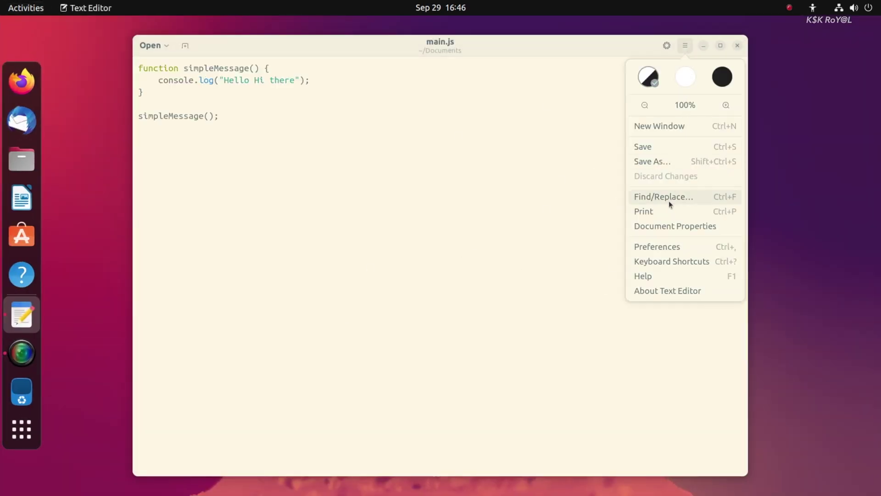
left_click(666, 246)
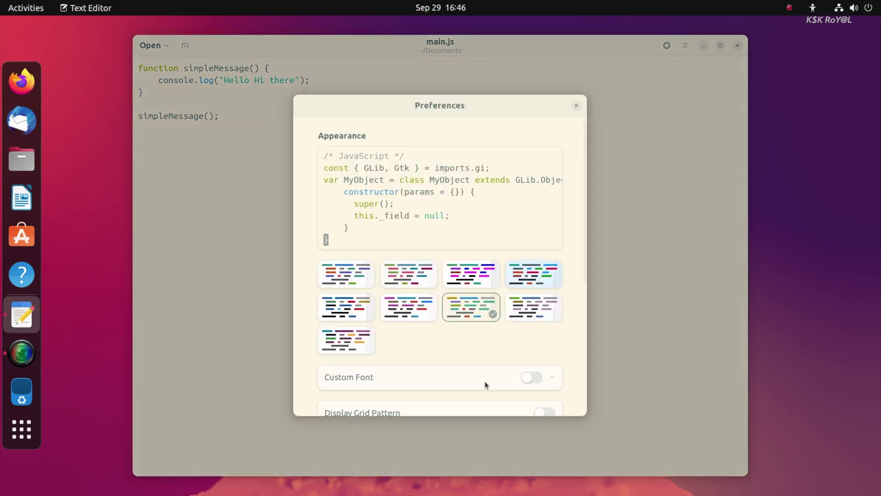
scroll(558, 356, "down", 3)
scroll(557, 355, "up", 3)
scroll(556, 354, "up", 2)
scroll(434, 331, "down", 2)
scroll(433, 332, "down", 2)
scroll(435, 332, "down", 3)
scroll(531, 259, "up", 5)
key("Escape")
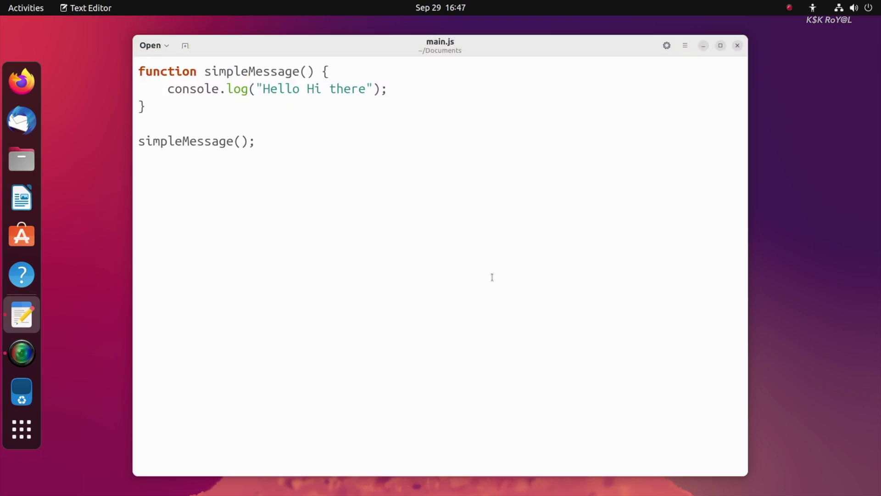
scroll(494, 285, "up", 5)
scroll(495, 284, "up", 5)
left_click(703, 45)
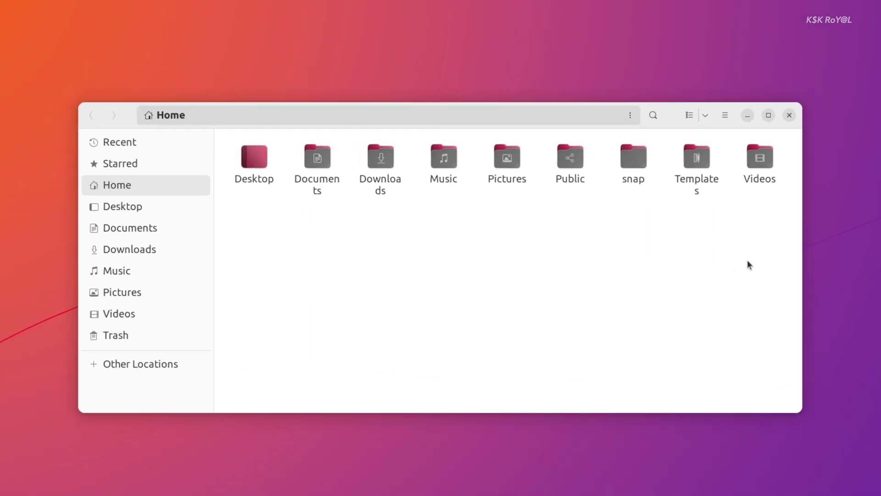
Box-select the Home folder icons and check the Files version 43 About dialog.
left_click_drag(753, 265, 313, 239)
left_click(725, 116)
left_click(696, 337)
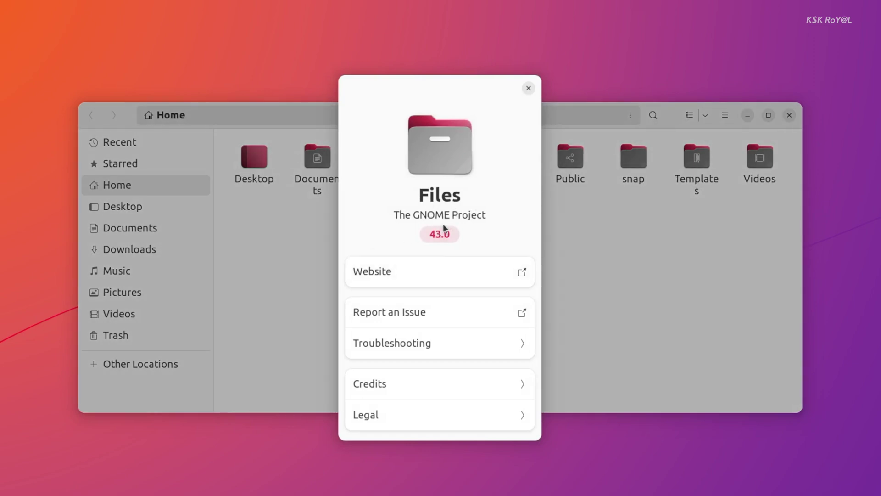
left_click(528, 88)
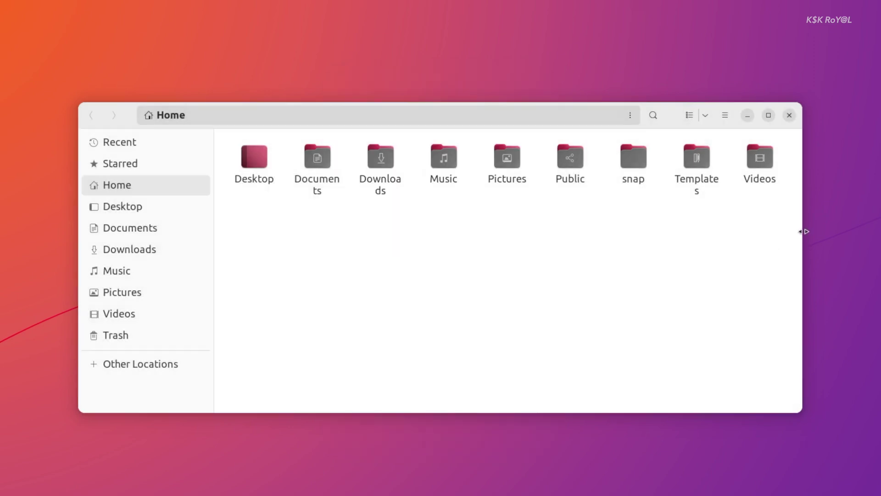
Narrow the Files window into its compact layout and toggle the overlay sidebar.
mouse_move(802, 234)
left_mouse_down()
mouse_move(355, 193)
mouse_move(821, 206)
mouse_move(172, 171)
left_mouse_up()
mouse_move(270, 171)
left_mouse_down()
mouse_move(349, 214)
mouse_move(44, 197)
left_mouse_up()
left_click(94, 116)
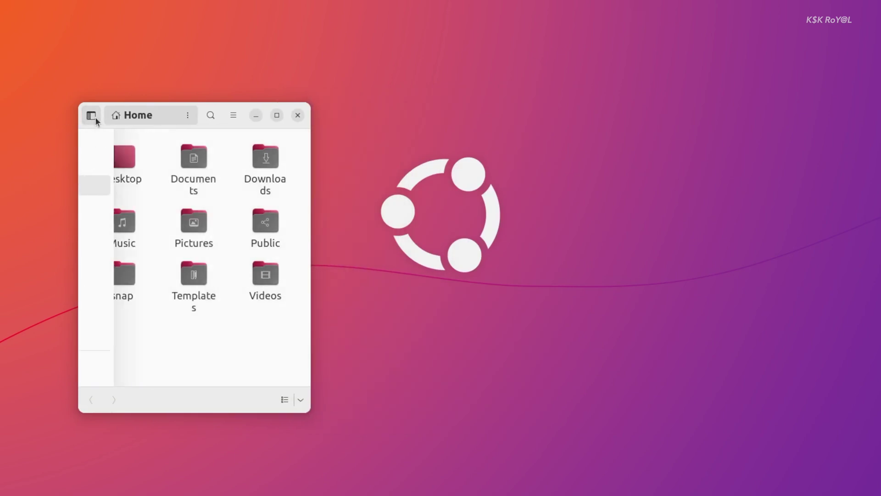
left_click(94, 116)
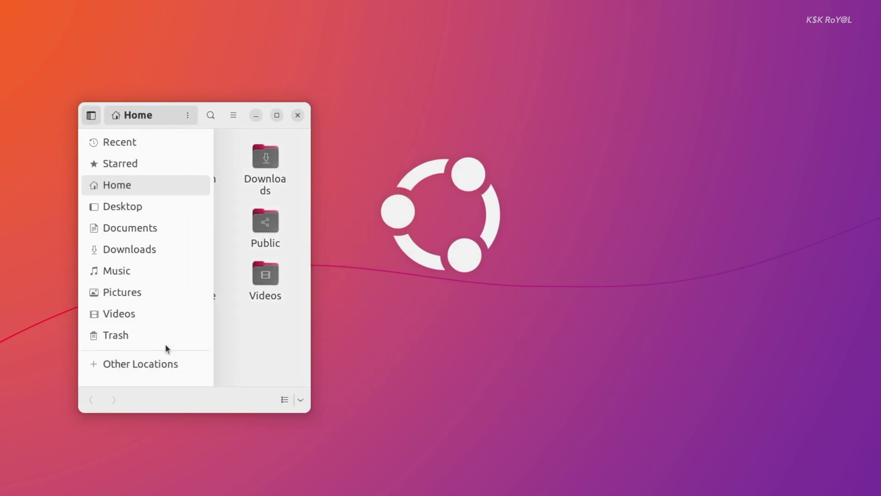
Open Videos from the sidebar, then view and close the Public folder's properties.
right_click(172, 316)
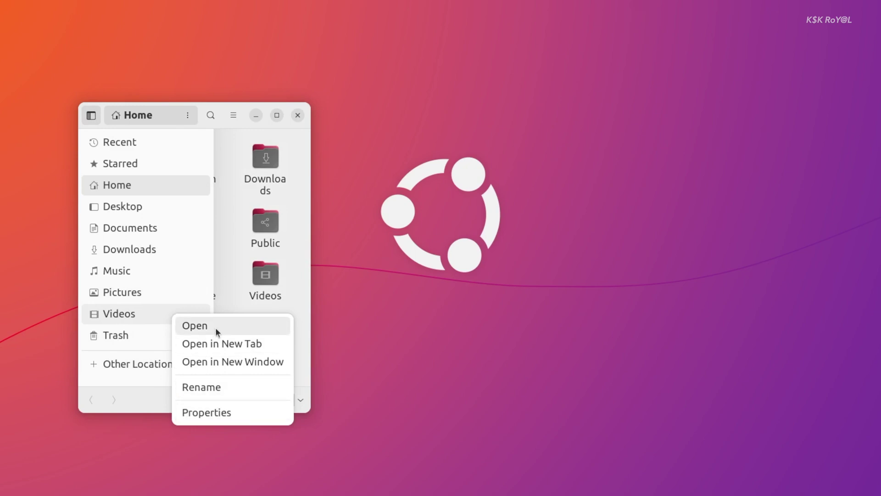
left_click(197, 325)
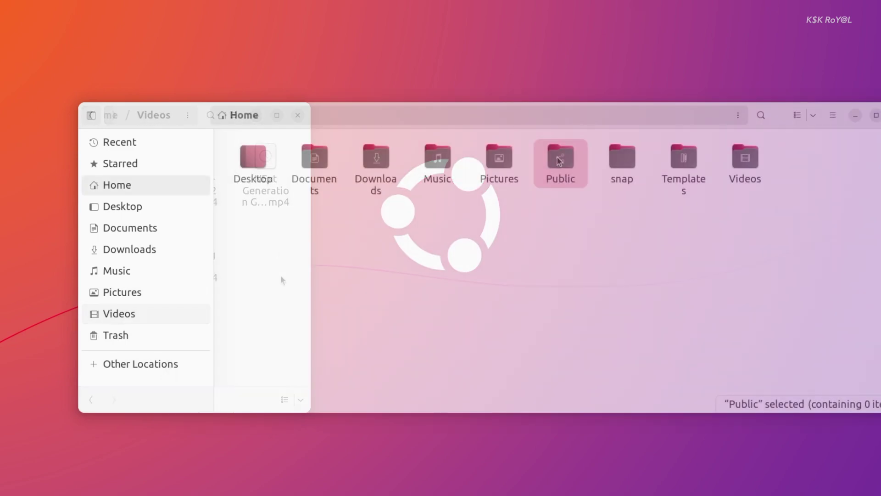
right_click(560, 162)
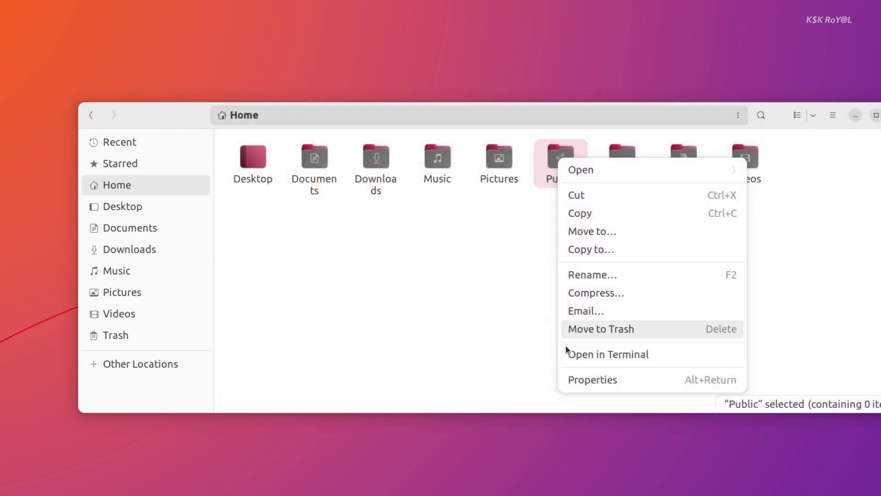
left_click(573, 377)
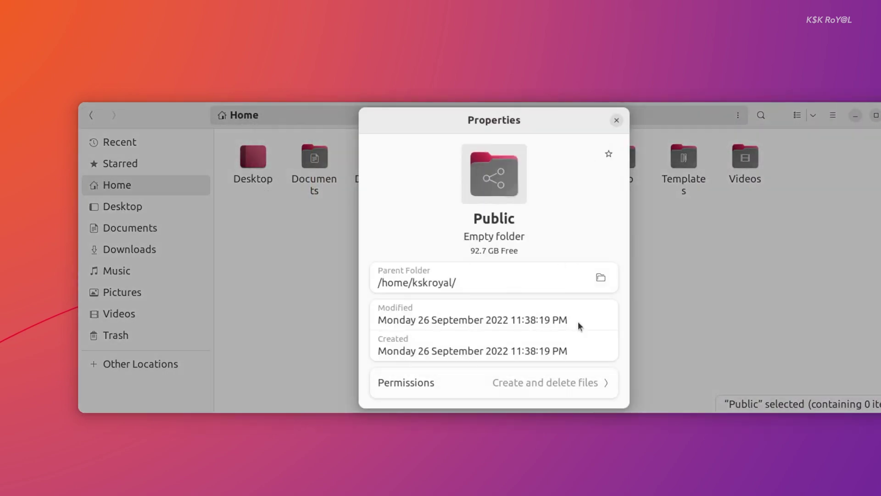
left_click(617, 120)
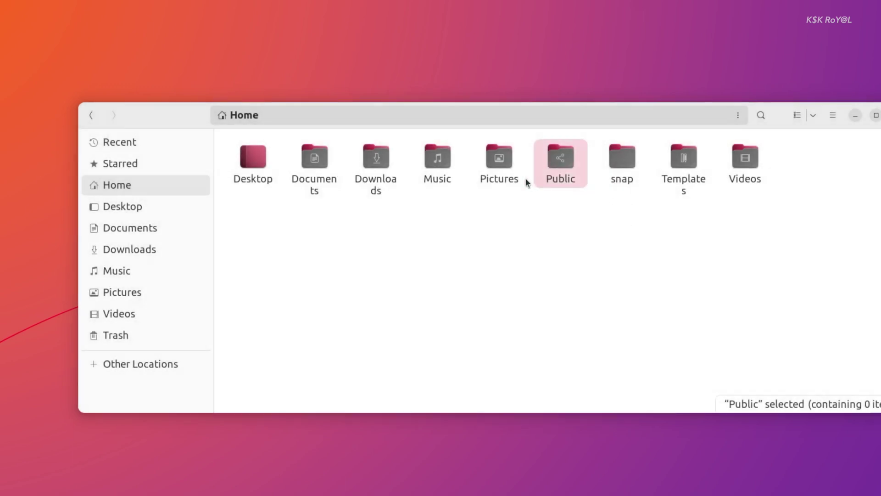
Inspect a screenshot's properties in Pictures/Screenshots and open a terminal there.
double_click(510, 177)
double_click(267, 163)
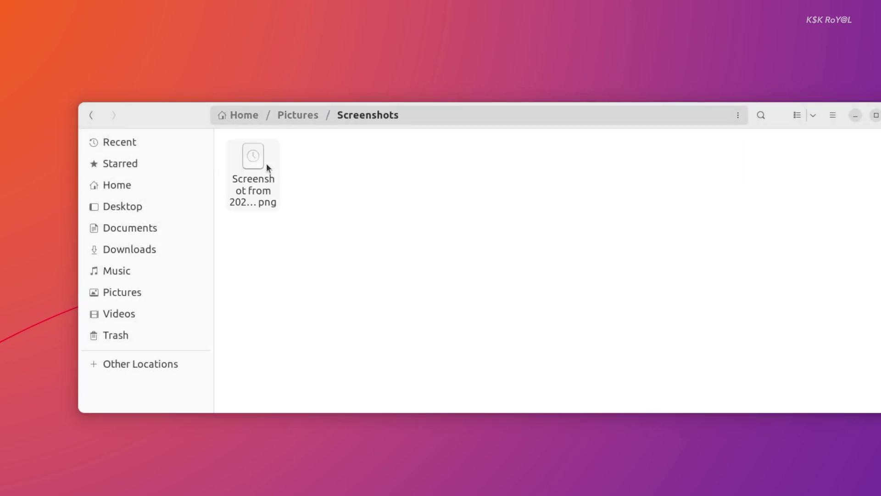
right_click(267, 170)
left_click(319, 397)
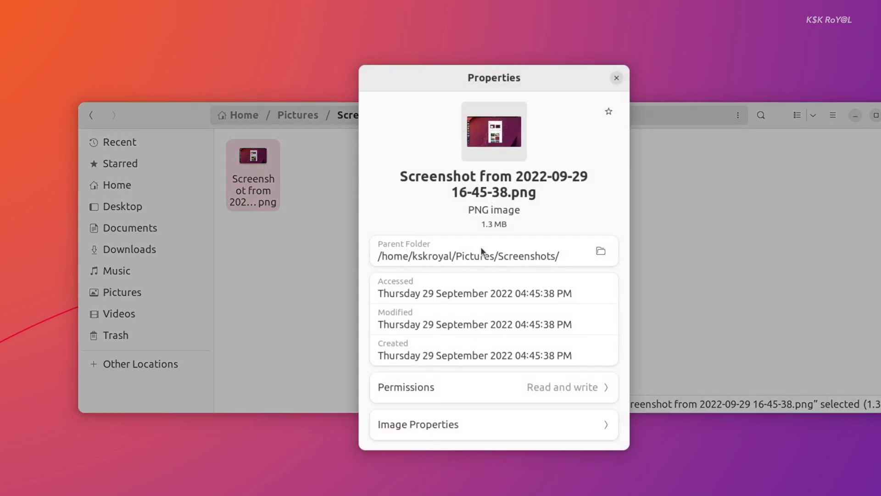
left_click(617, 77)
right_click(428, 181)
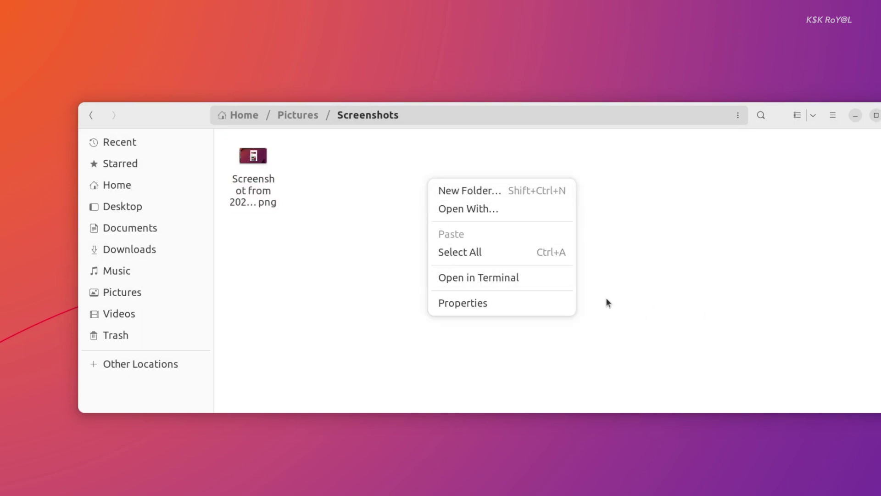
left_click(532, 273)
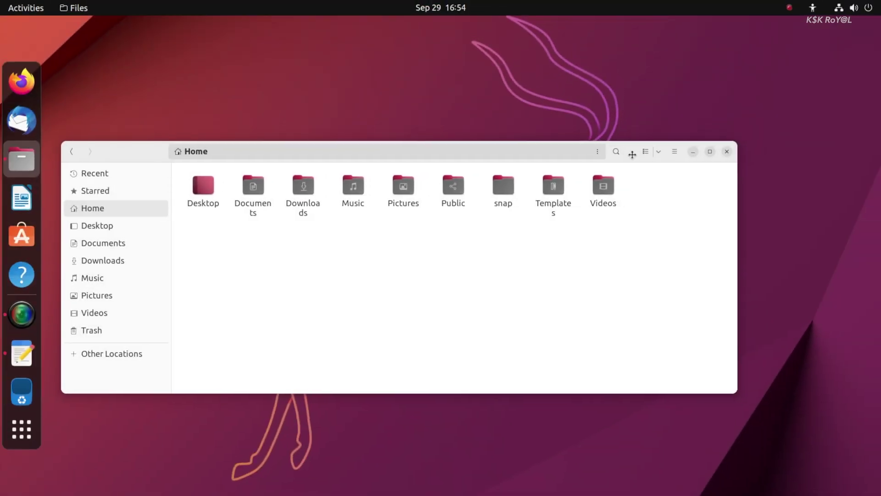
Reposition the Files window and toggle the Activities overview to browse workspaces.
mouse_move(620, 148)
left_mouse_down()
mouse_move(644, 158)
mouse_move(623, 161)
left_mouse_up()
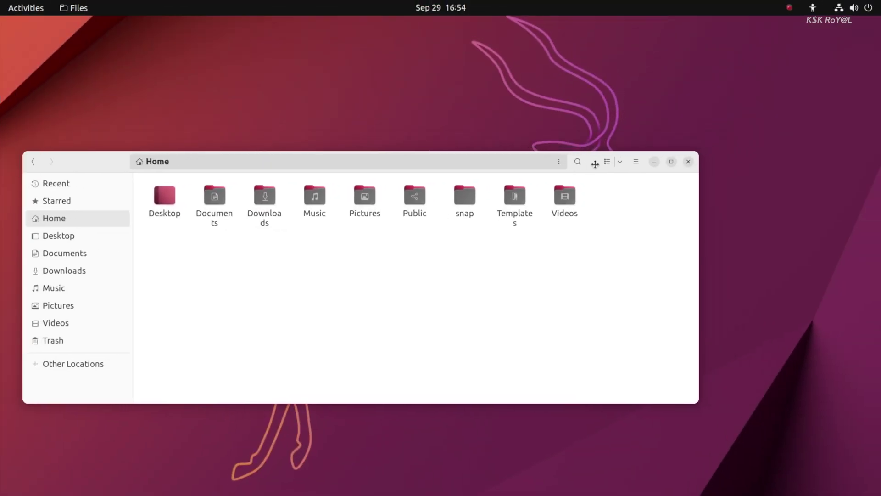
left_click_drag(595, 163, 630, 154)
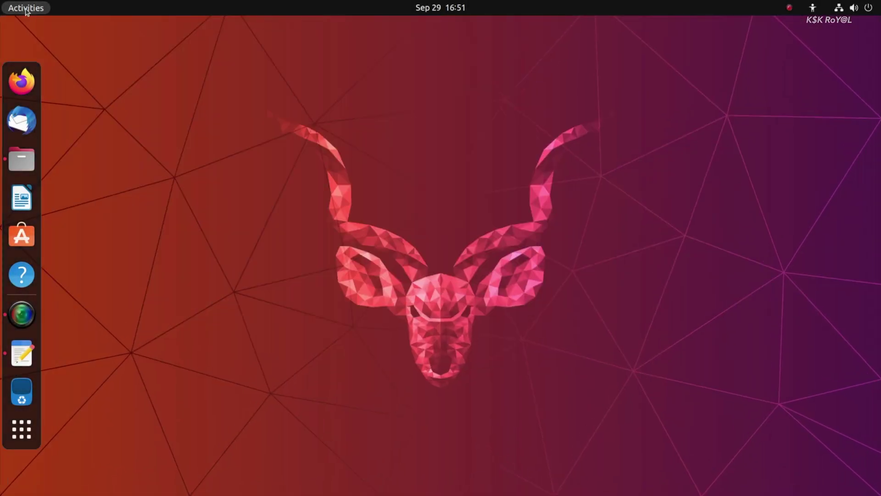
left_click(27, 8)
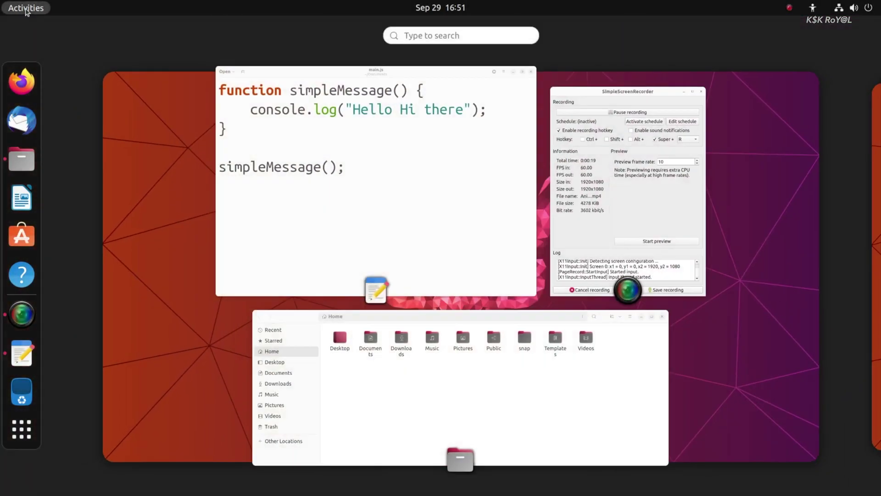
left_click(26, 8)
left_click(26, 8)
scroll(76, 66, "down", 1)
scroll(220, 127, "up", 1)
scroll(220, 128, "down", 1)
scroll(219, 128, "down", 1)
scroll(220, 128, "up", 1)
scroll(220, 127, "down", 1)
scroll(219, 127, "up", 1)
Return to Text Editor, then cycle between the Files windows from the dock icon.
left_click(238, 114)
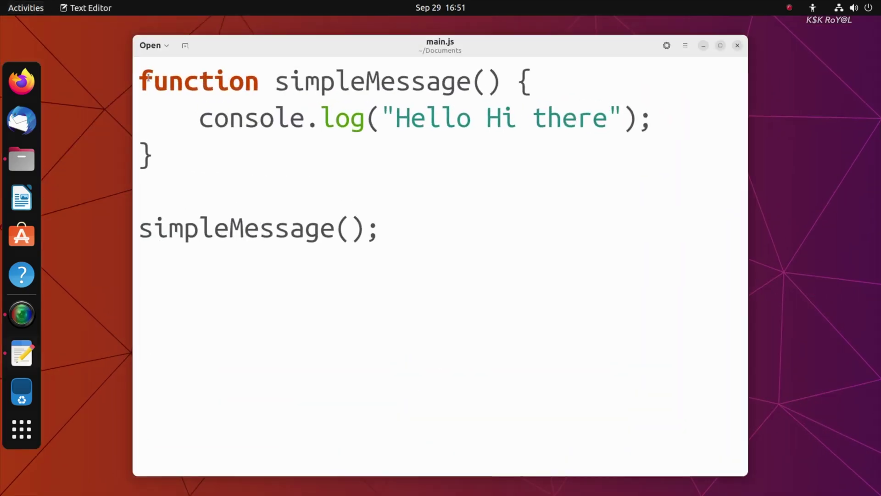
left_click(20, 159)
left_click(19, 160)
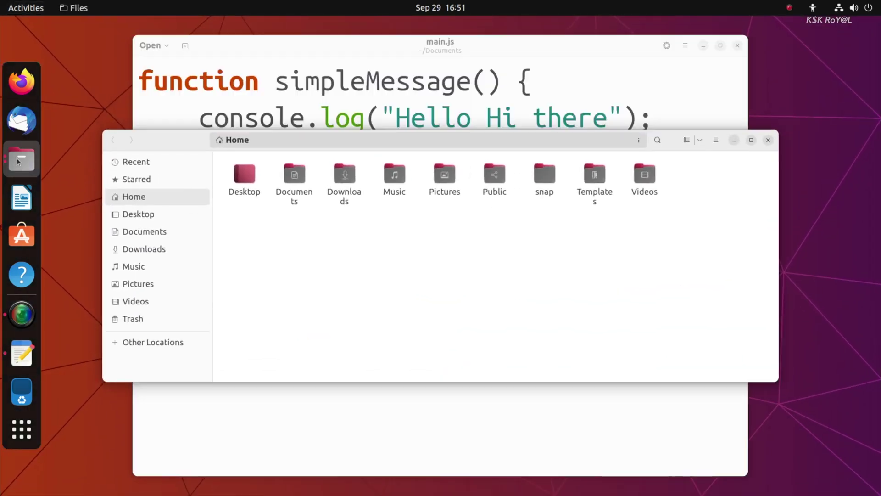
left_click(18, 161)
left_click(19, 160)
left_click(18, 161)
left_click(19, 160)
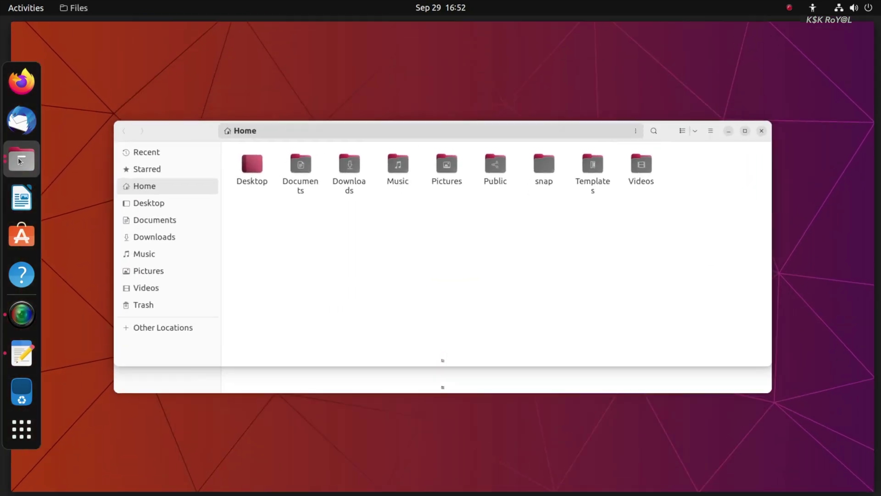
left_click(19, 160)
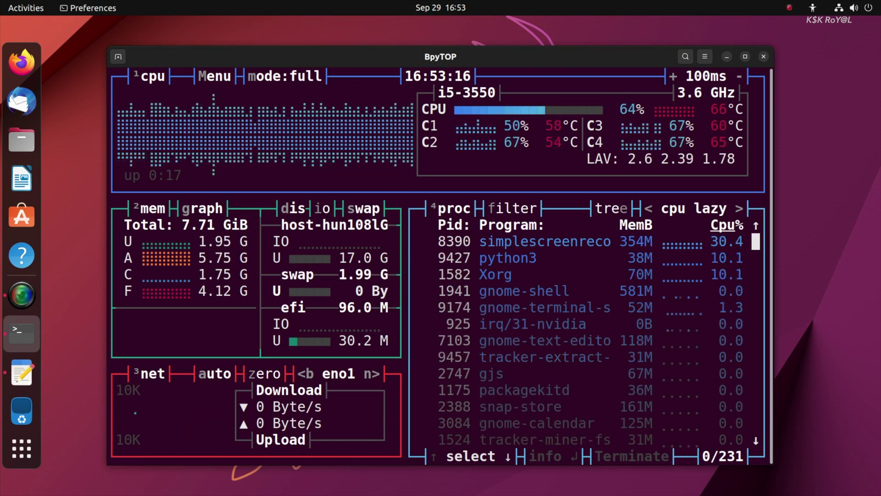
Quit BpyTOP and run lscpu to show CPU caches, NUMA and vulnerability details.
key("q")
type("lscp")
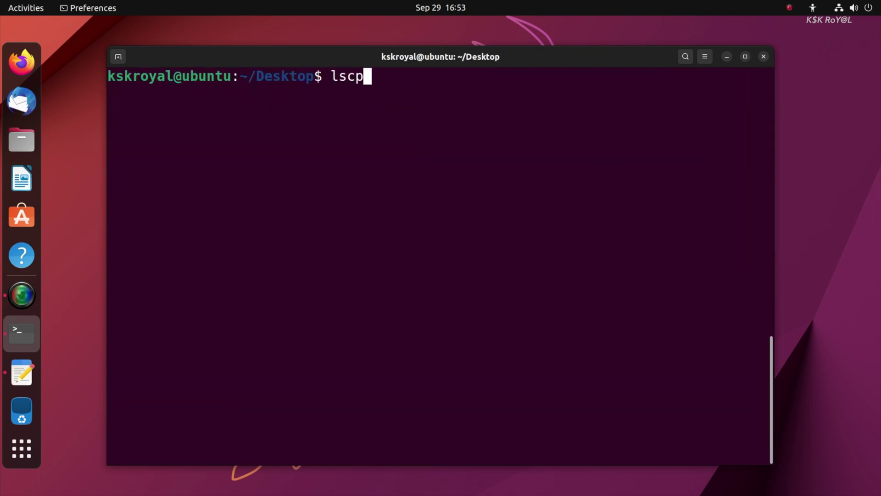
type("u")
key("Return")
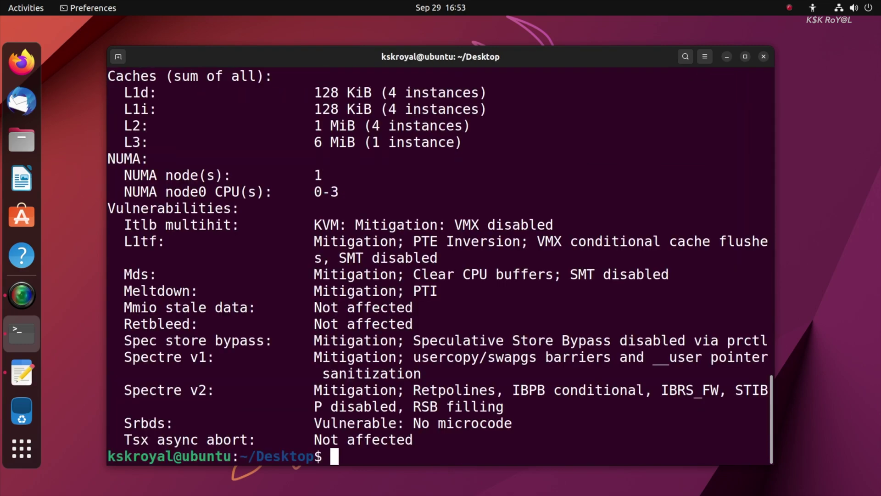